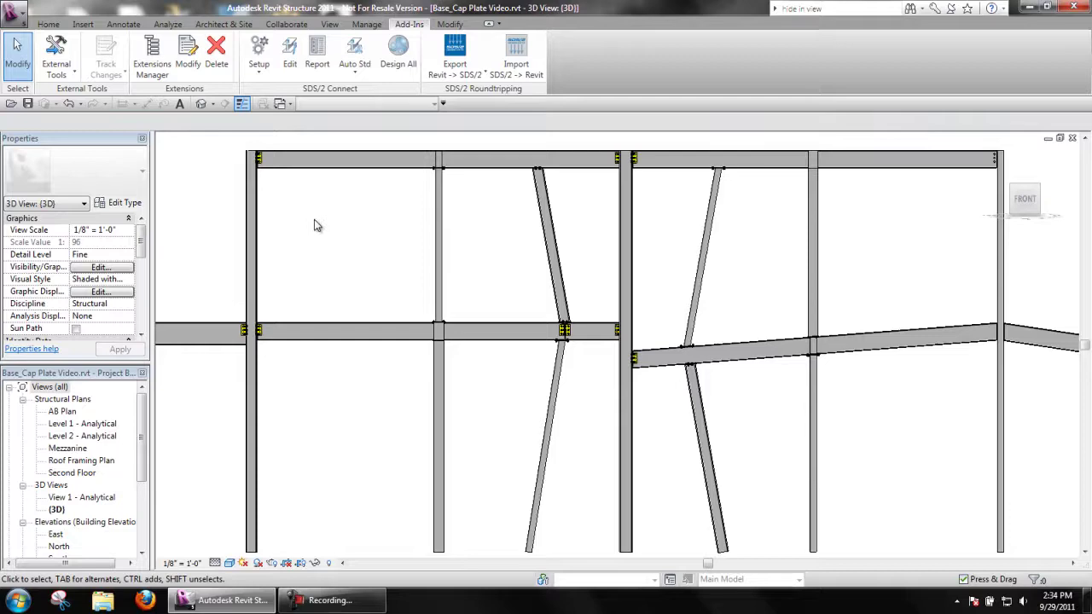
Open the SDS/2 Connect Setup dropdown on the Add-Ins tab and choose the job and fabricator Setup.
click(258, 68)
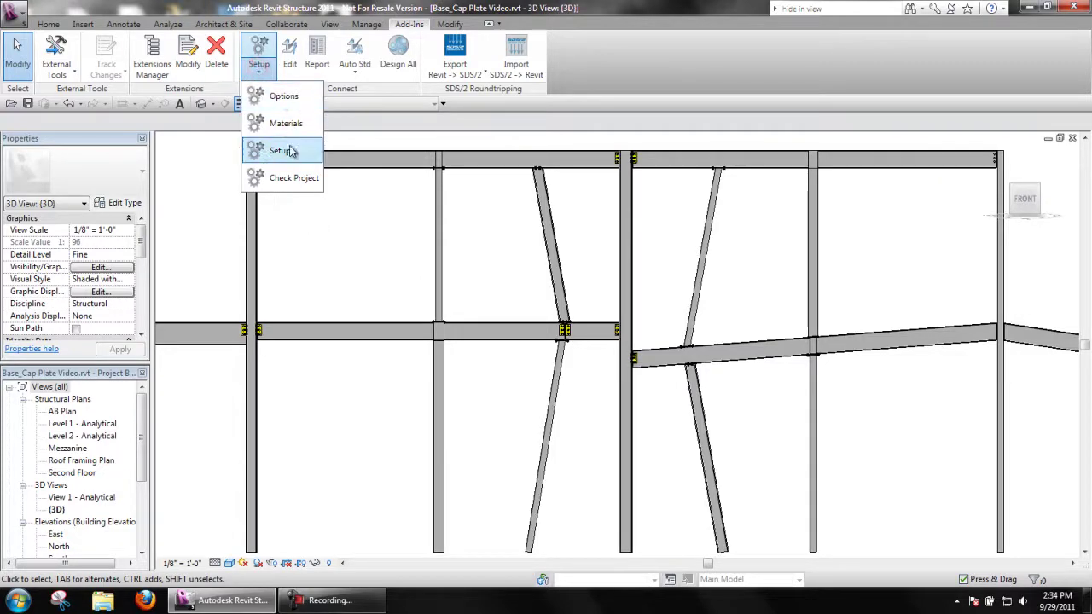
click(288, 149)
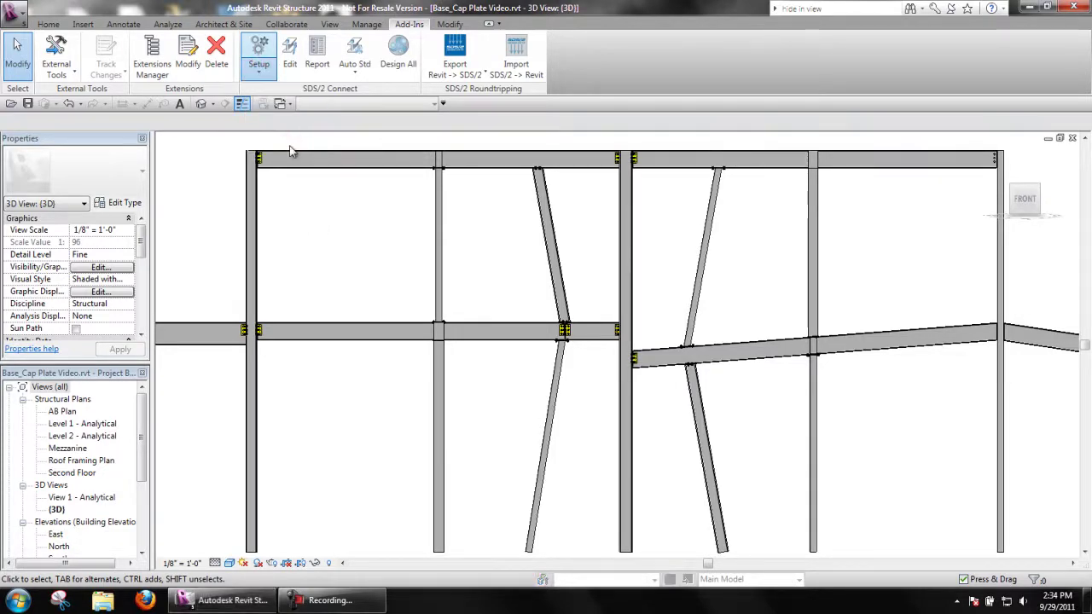
Review Design Criteria, then Plate Design Criteria showing the 0'-0 1/8" total stiffener clearance.
click(271, 201)
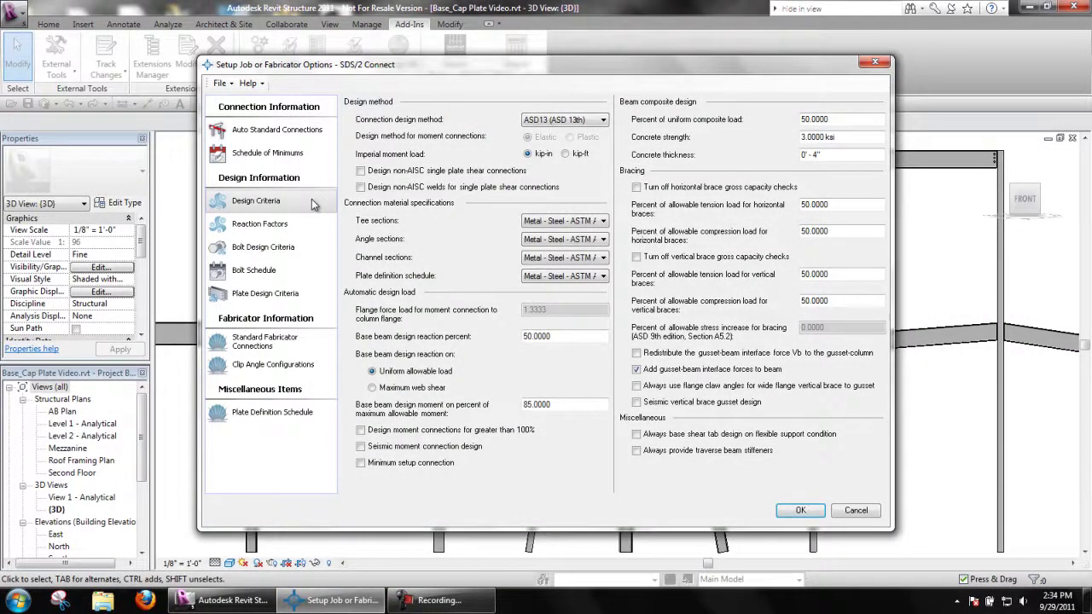
click(311, 293)
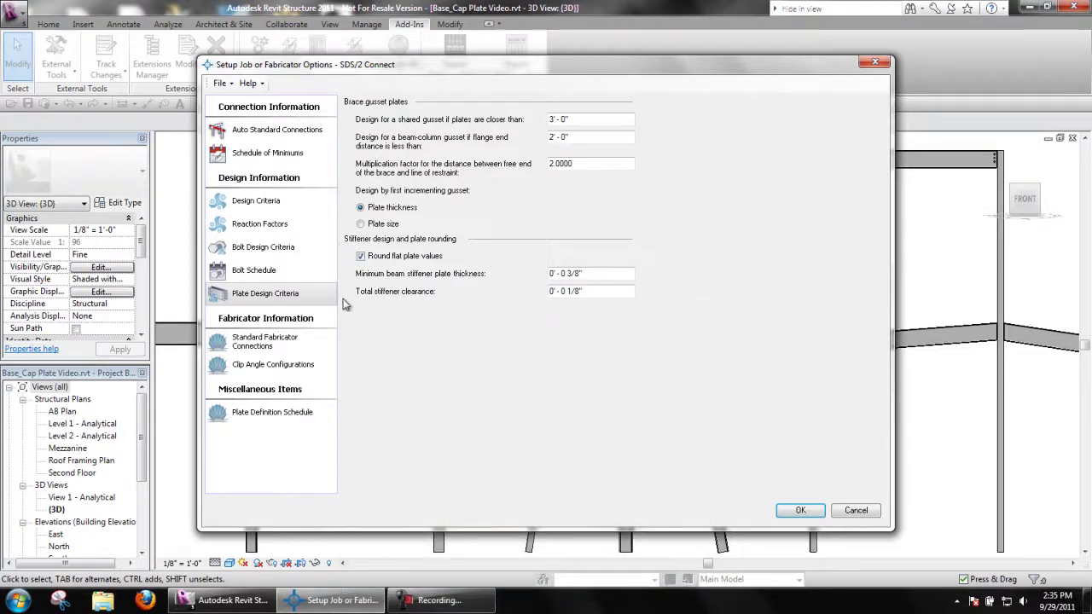
Inspect the Standard Fabricator Connections cap plate setup's stiffener alignment, then cancel without saving.
click(312, 350)
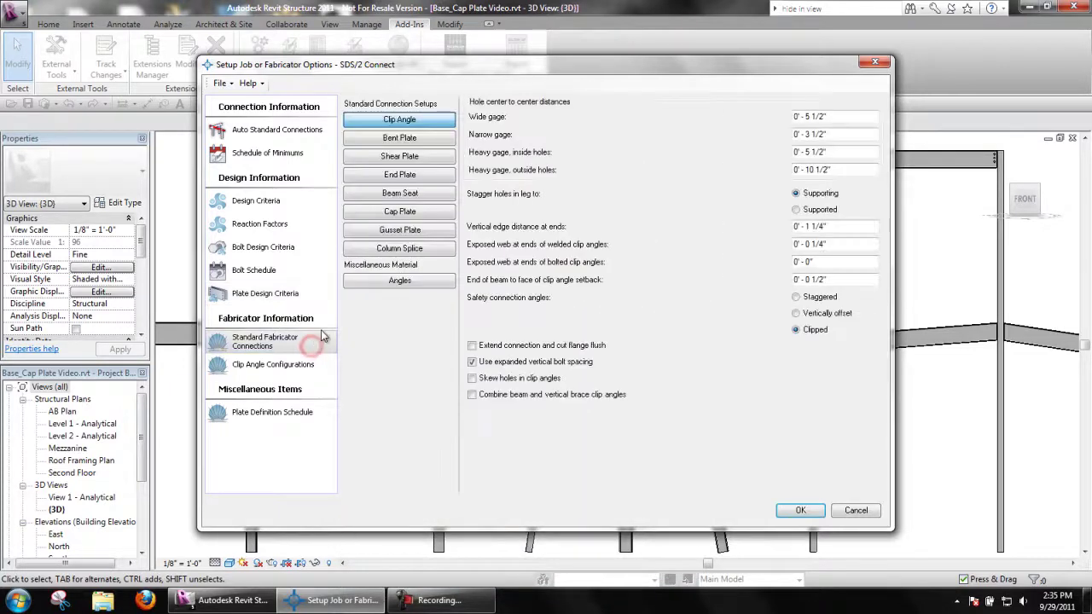
click(406, 213)
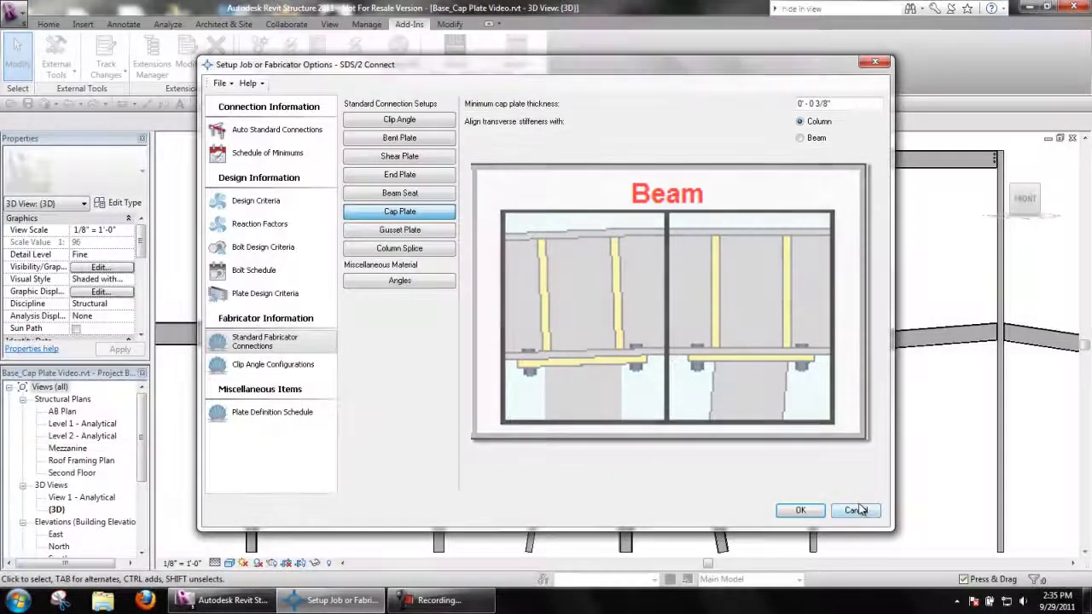
click(856, 510)
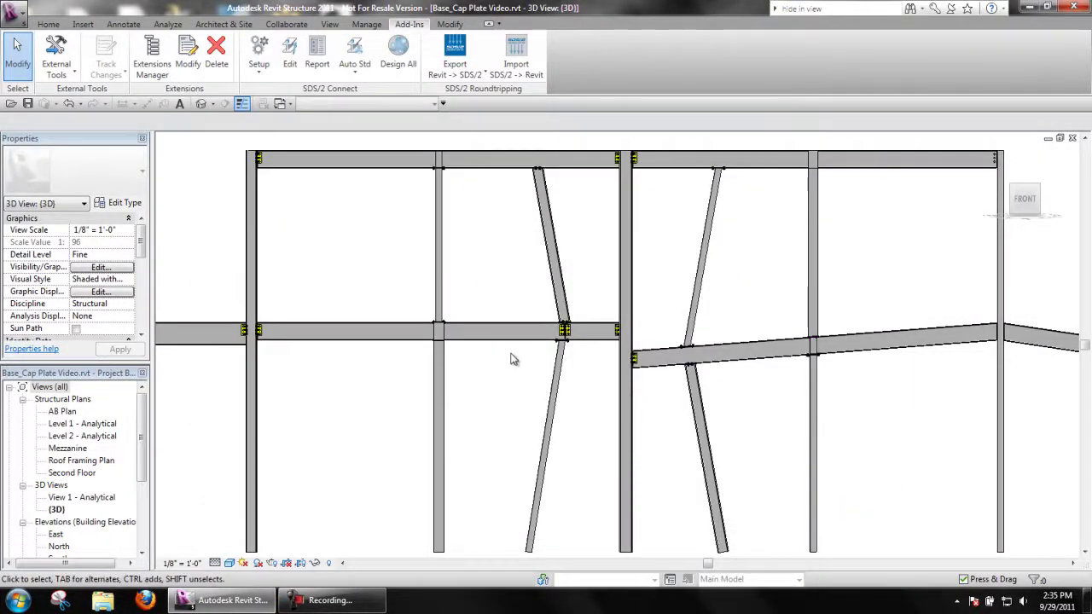
Zoom to the cap plate joint and change the W8X48 column's style to Slanted - End Point Driven.
scroll(459, 343, up, 5)
scroll(451, 361, up, 3)
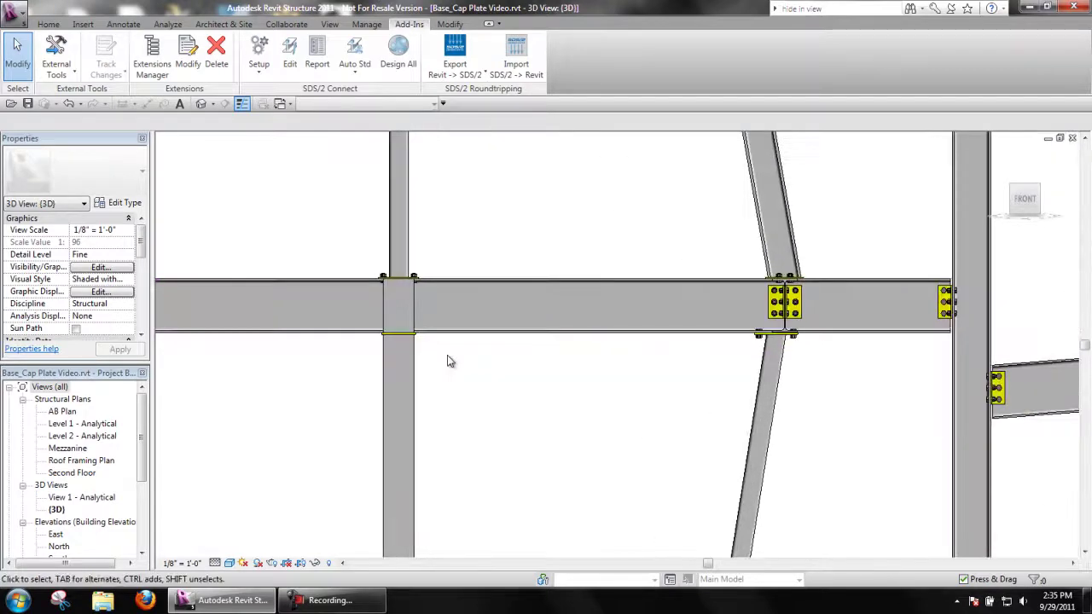
click(397, 322)
shift+middle_drag(401, 334, 312, 432)
click(291, 375)
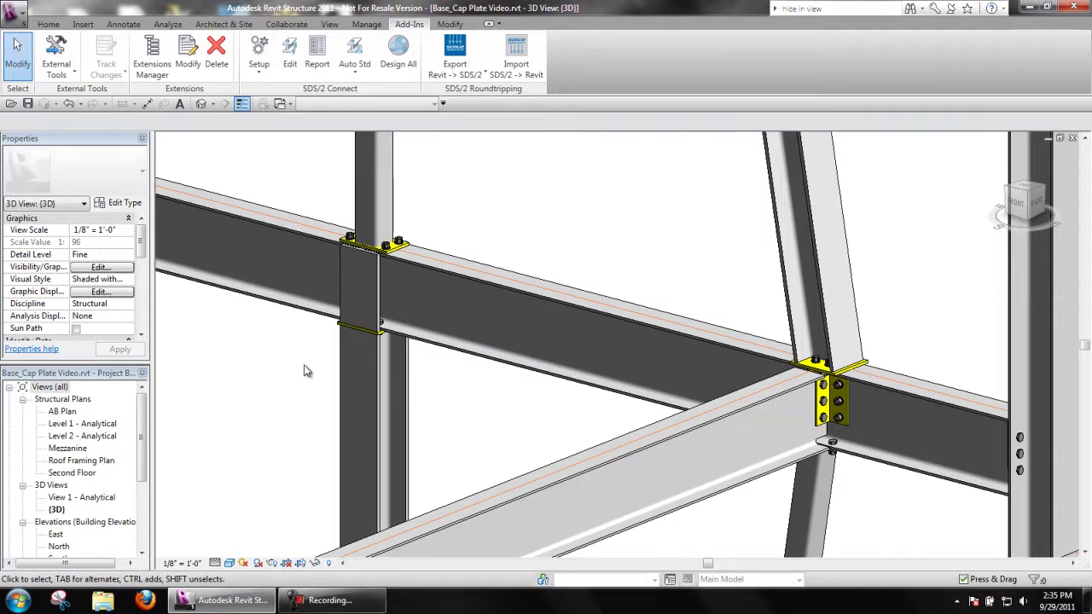
click(380, 371)
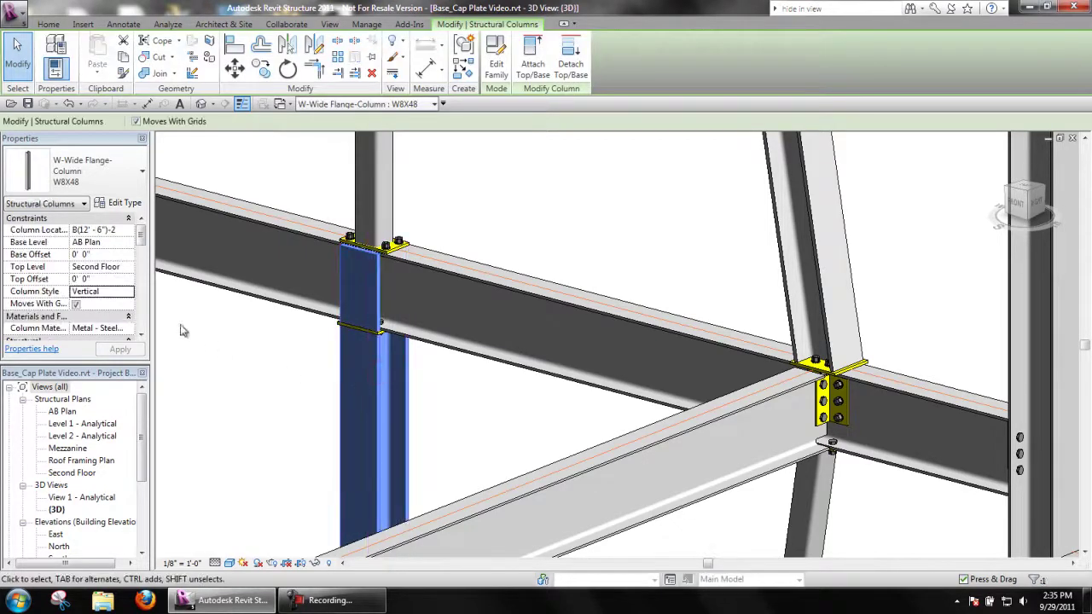
click(114, 291)
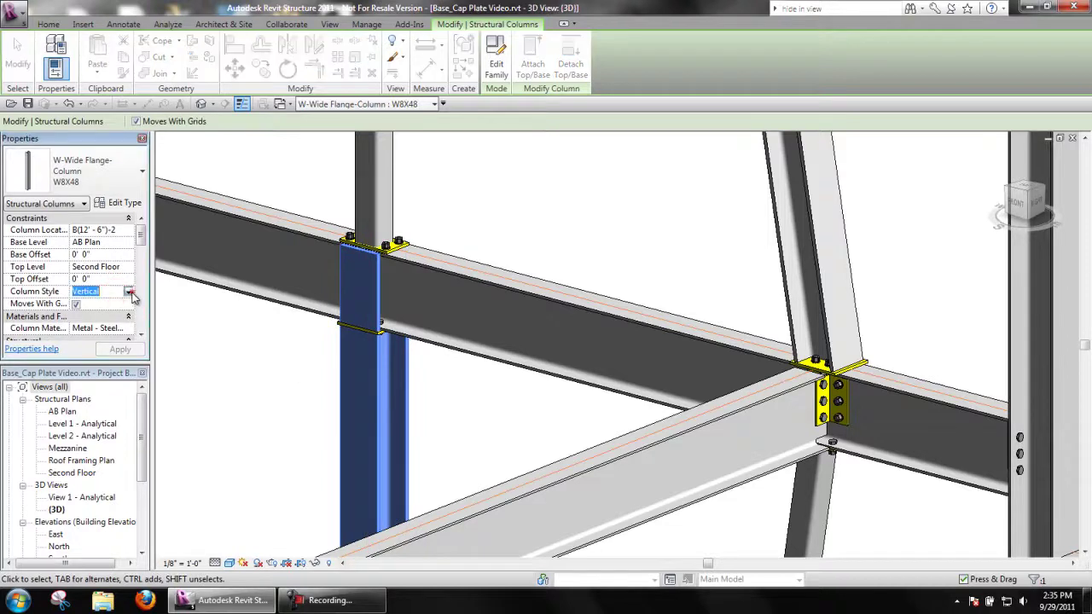
click(129, 293)
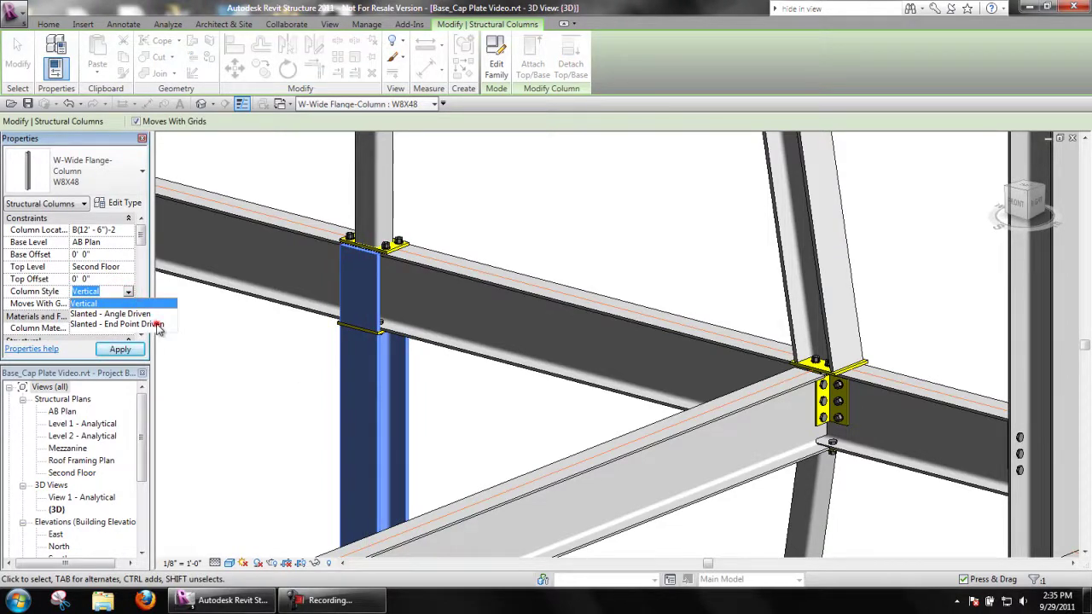
click(158, 326)
click(284, 369)
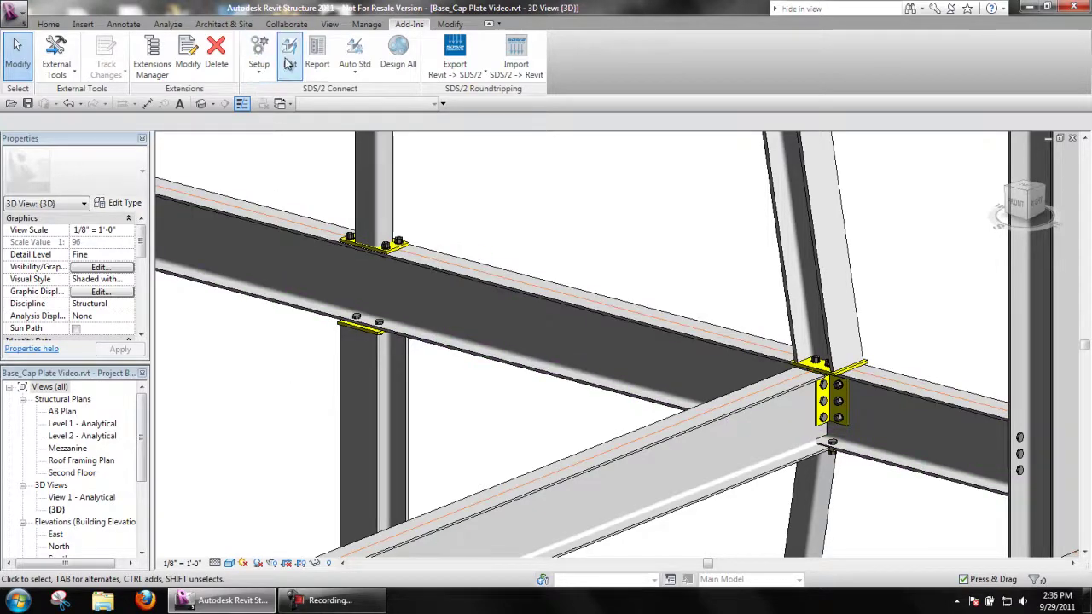
Set the column cap plate connection's load to 100 kips and apply it.
click(317, 53)
click(378, 316)
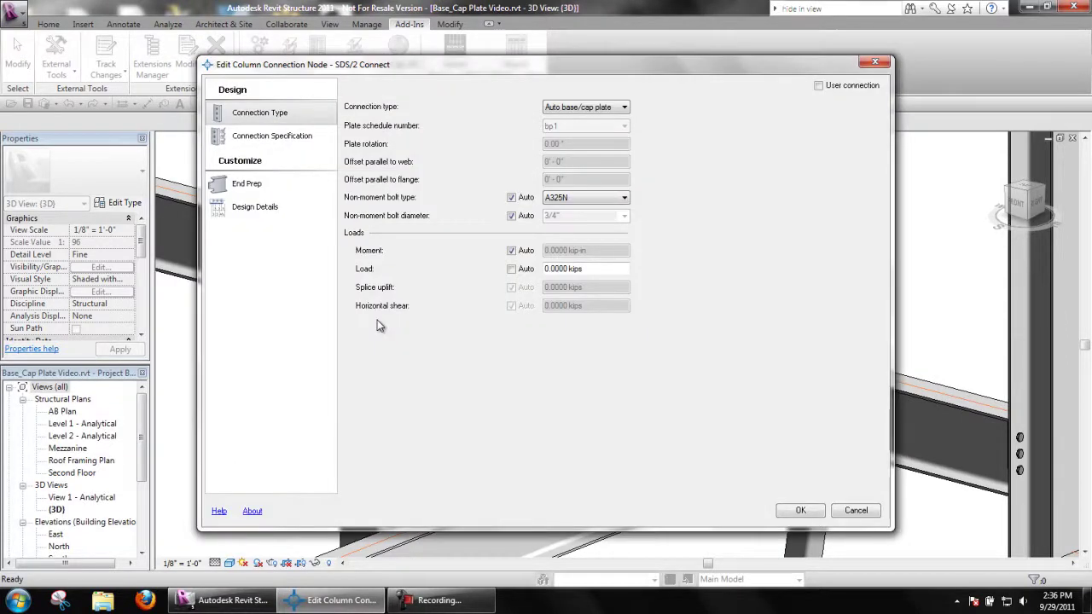
click(597, 267)
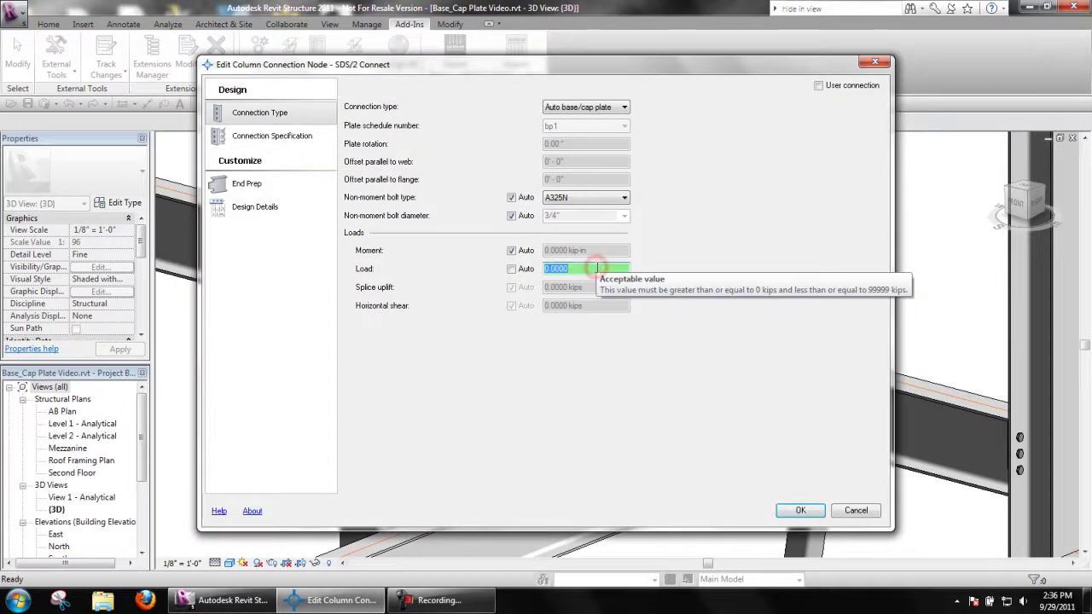
text(1)
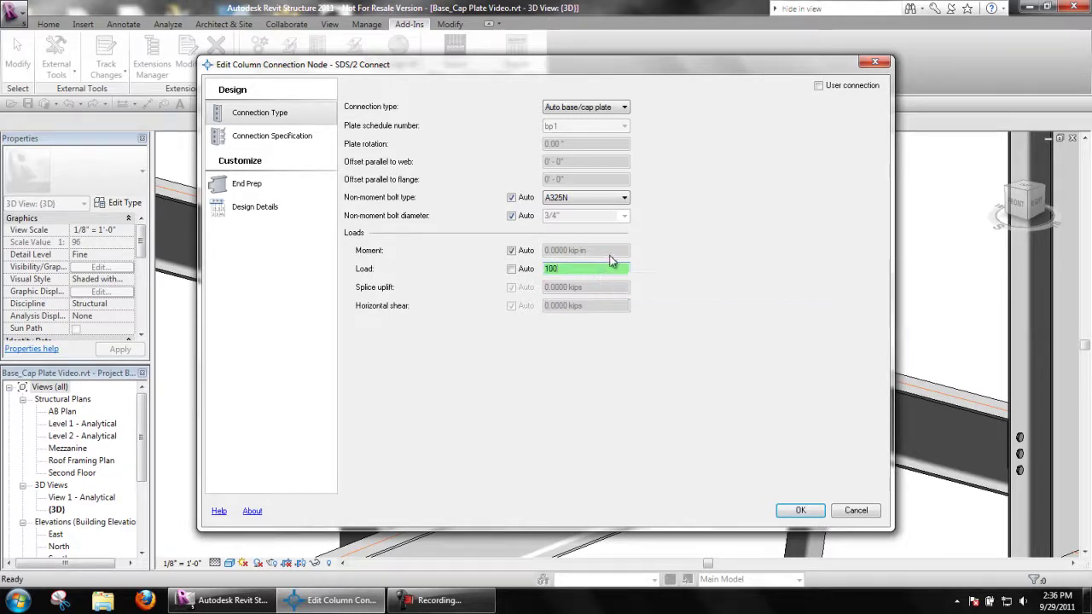
key(Tab)
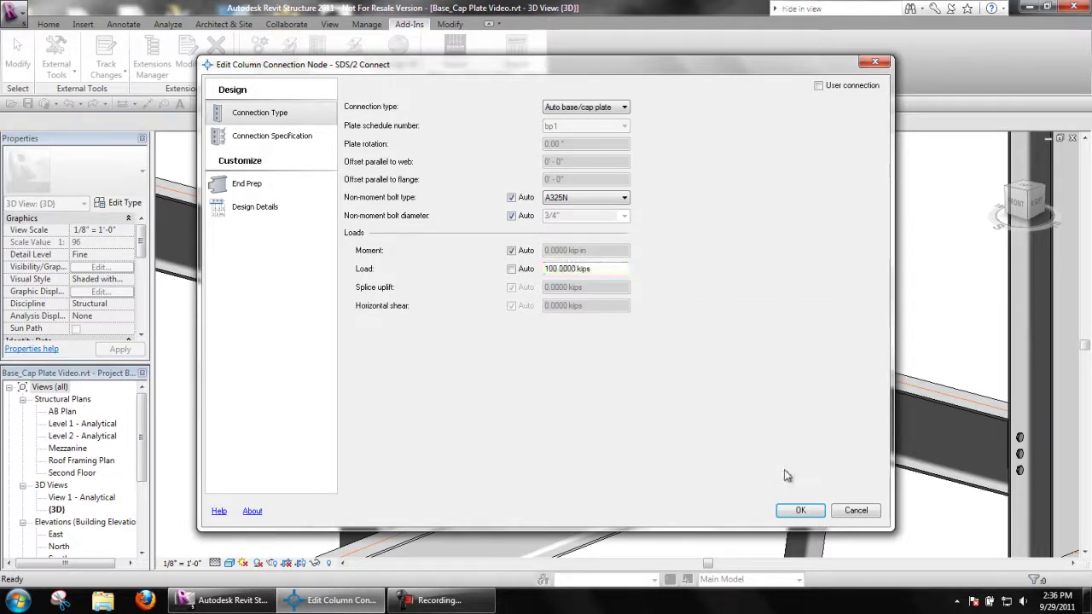
click(800, 511)
Replace the connection load with 200 kips and commit it.
click(531, 270)
text(200)
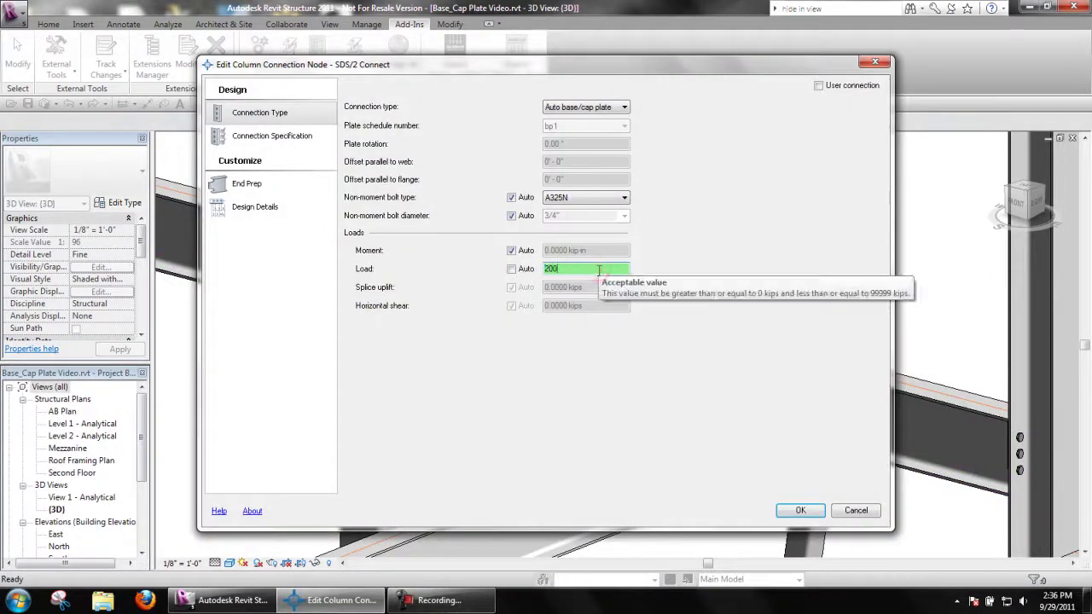
key(Return)
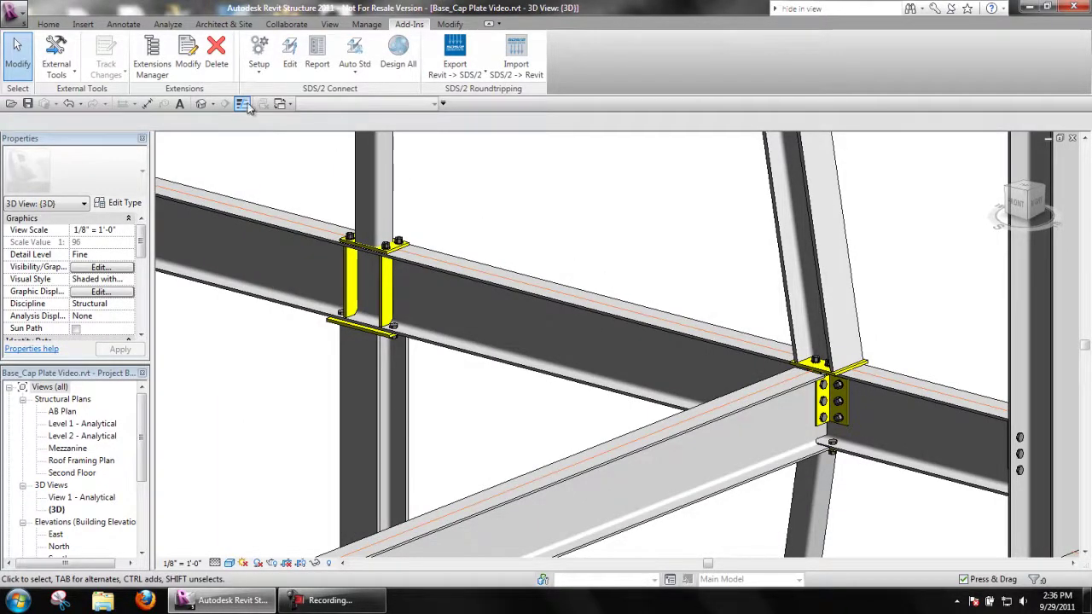
Set the cap plate connection's load to 0 in SDS/2 Connect Edit.
click(290, 52)
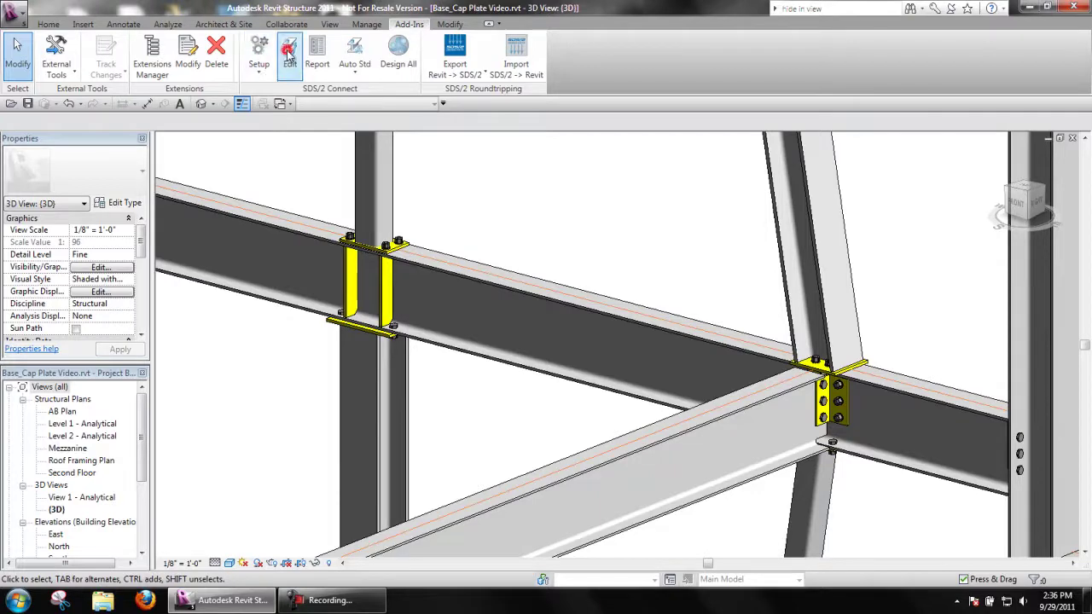
click(387, 281)
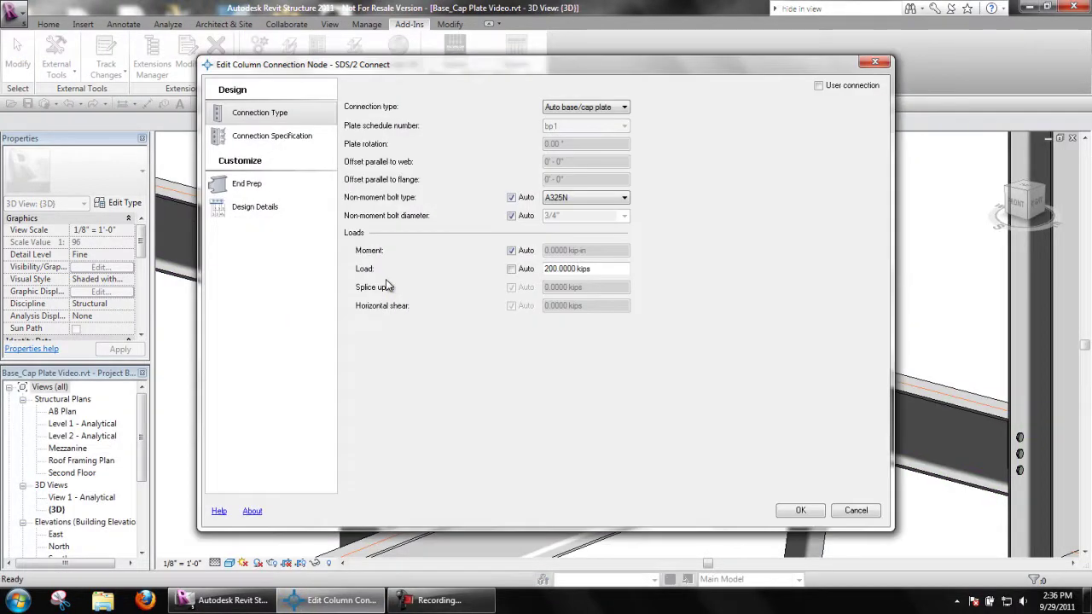
click(596, 269)
text(0)
key(Tab)
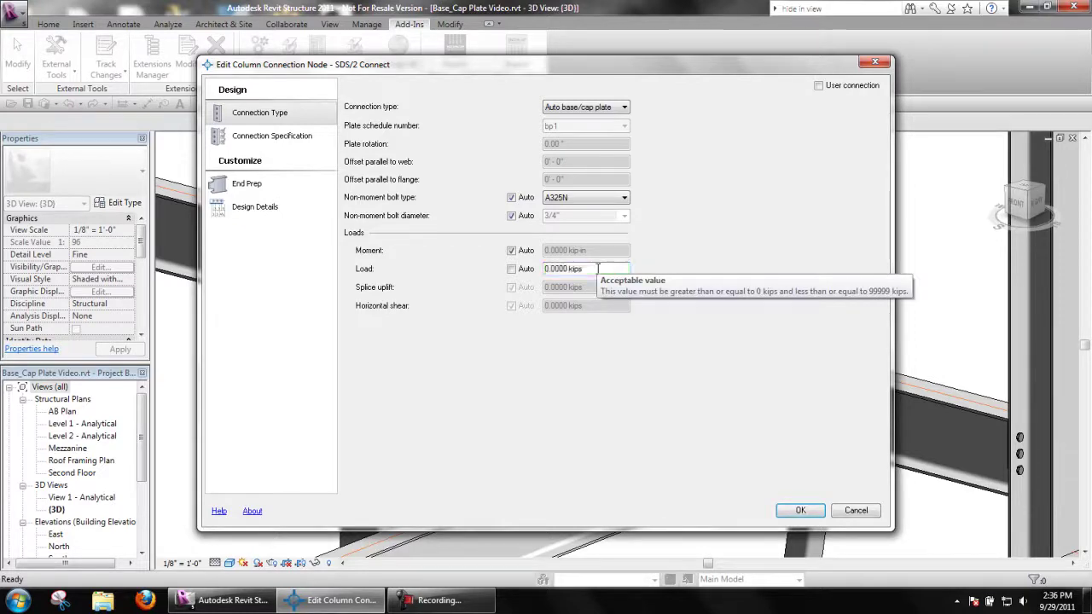
Set transverse beam stiffeners to Yes, confirm, and pick the left column's cap plate for editing.
click(297, 139)
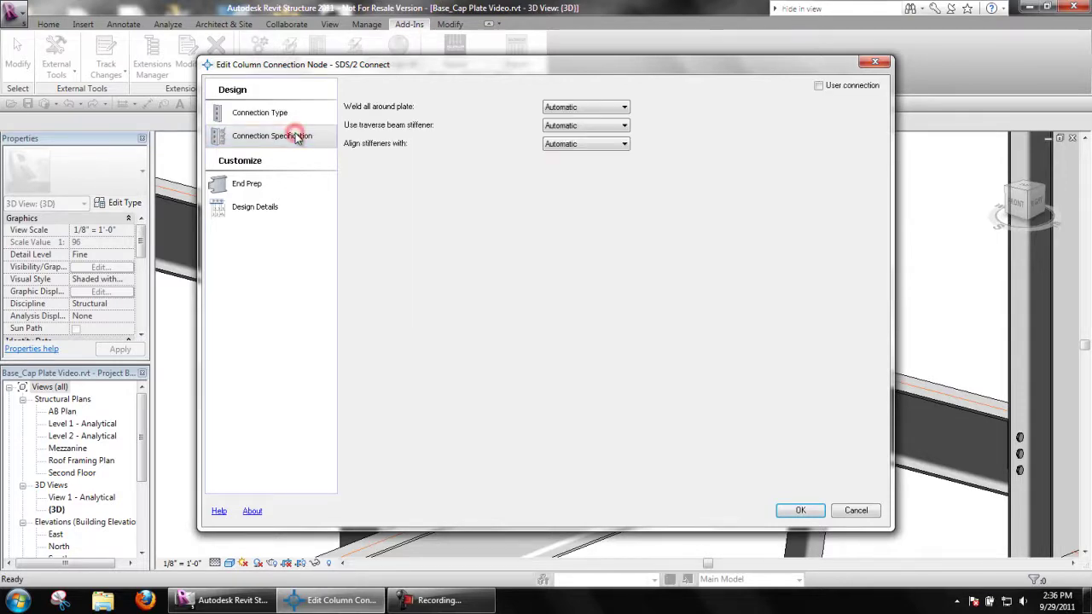
click(590, 127)
click(579, 145)
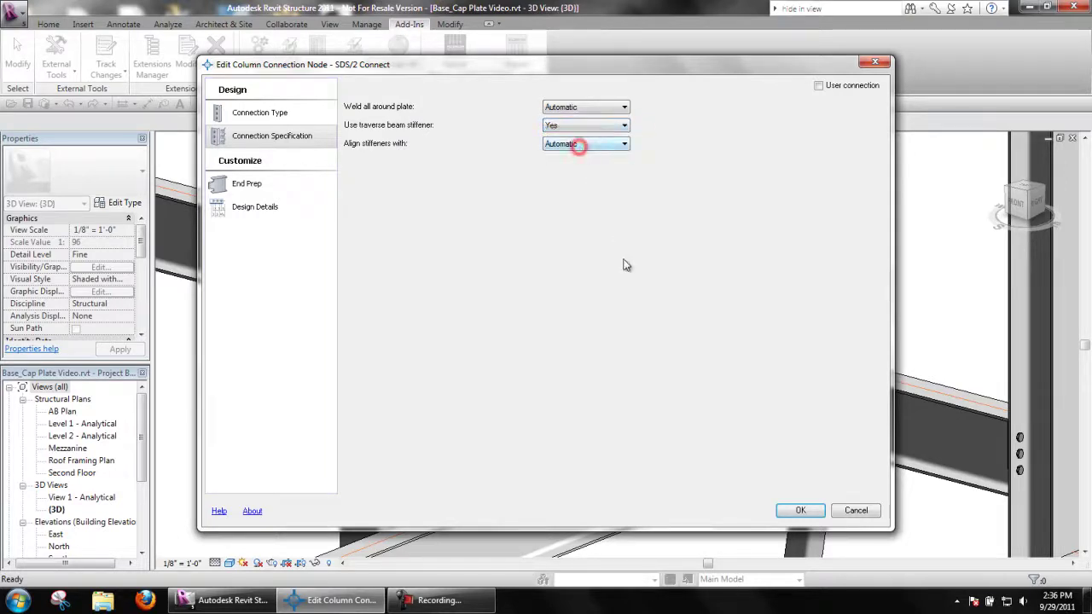
click(799, 511)
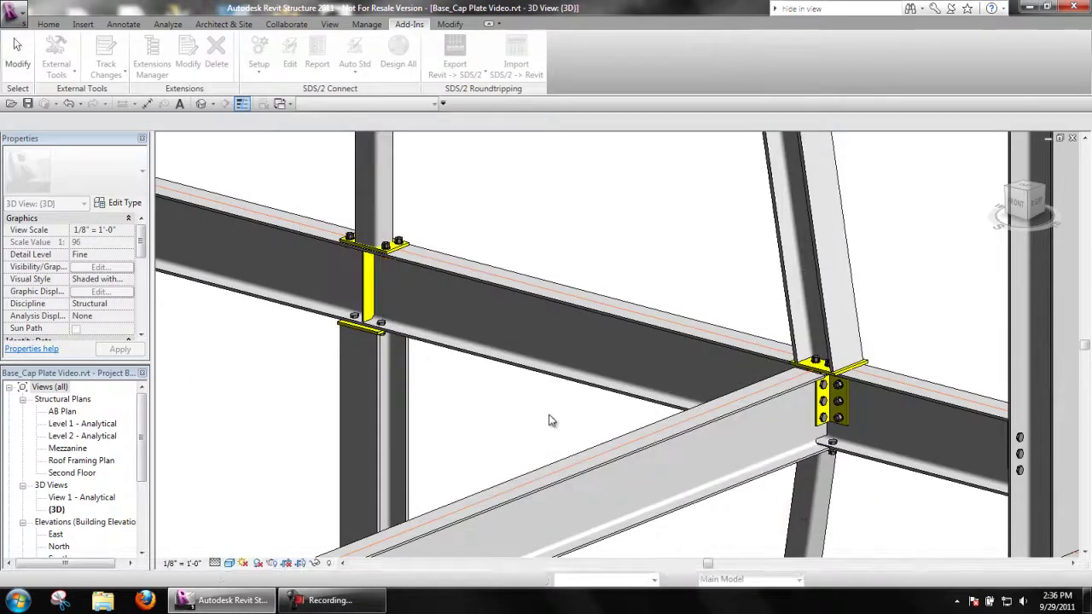
click(311, 66)
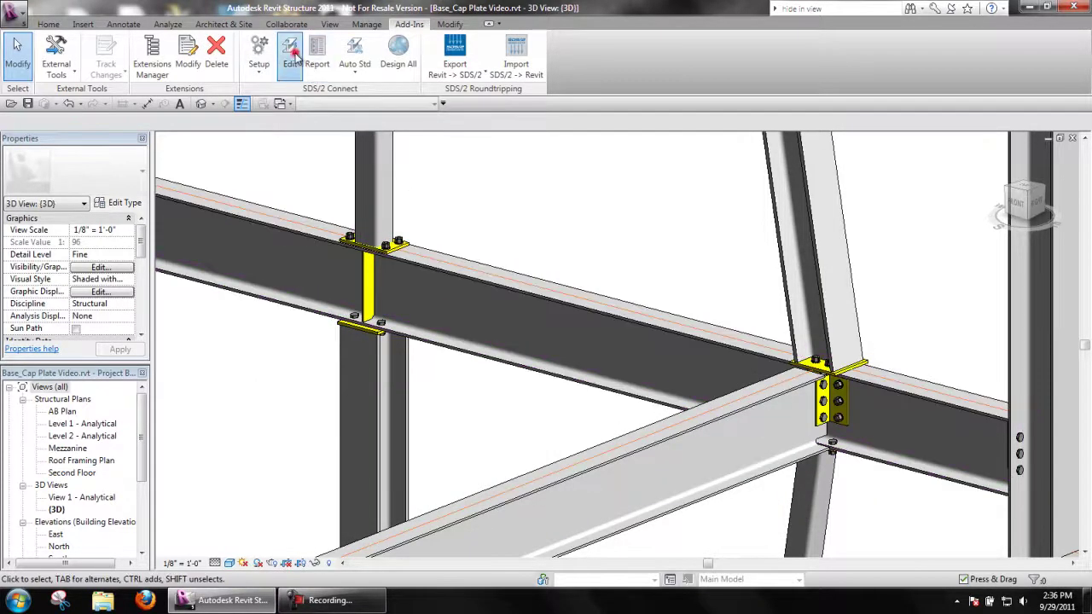
click(371, 281)
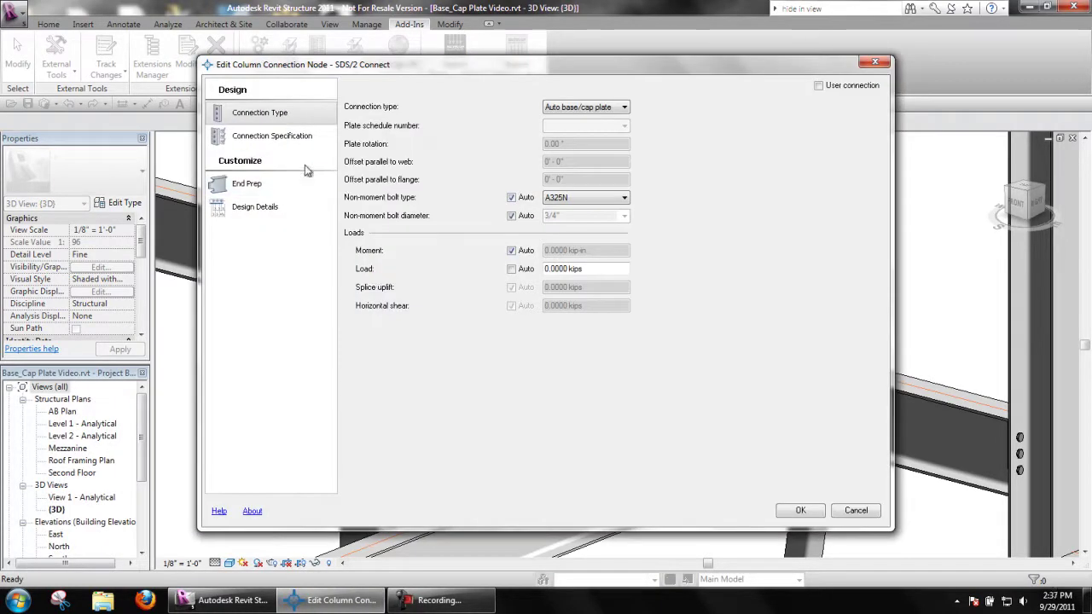
Check the Weld all around plate and Align stiffeners options, leaving both on Automatic.
click(277, 136)
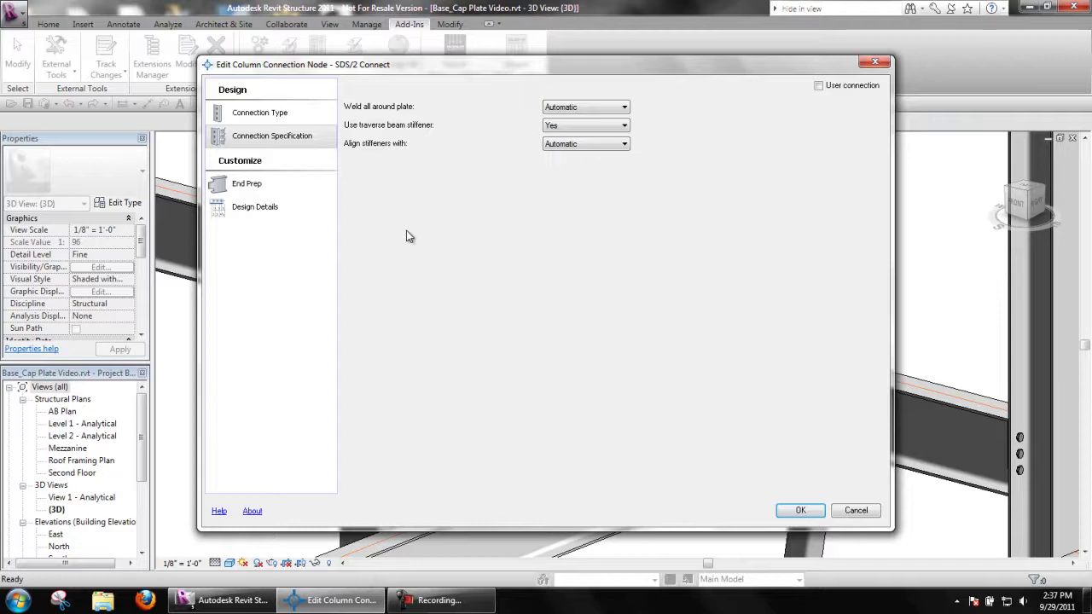
click(607, 108)
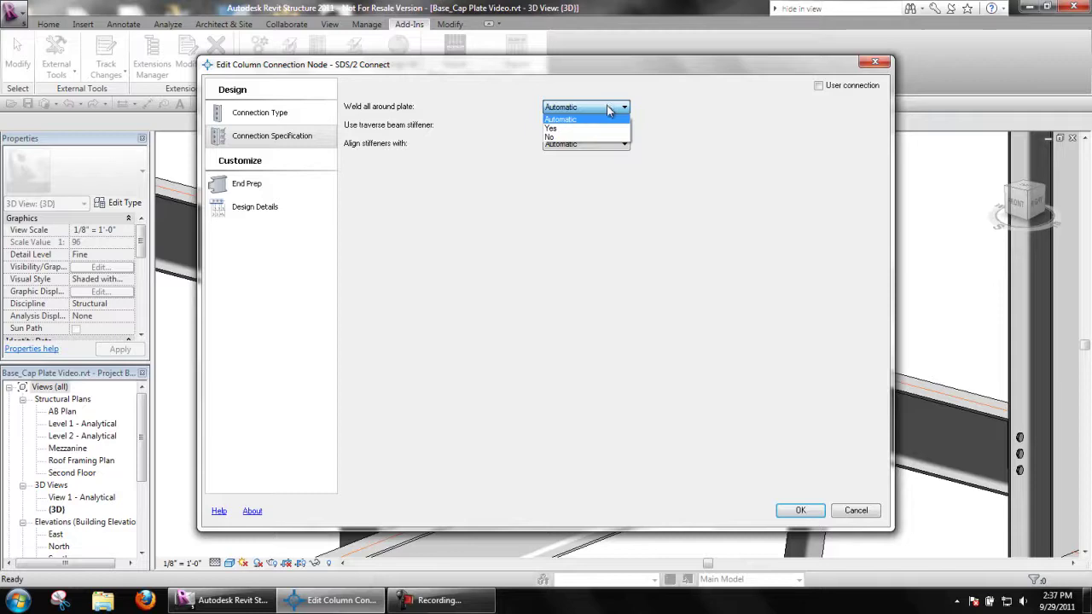
click(606, 104)
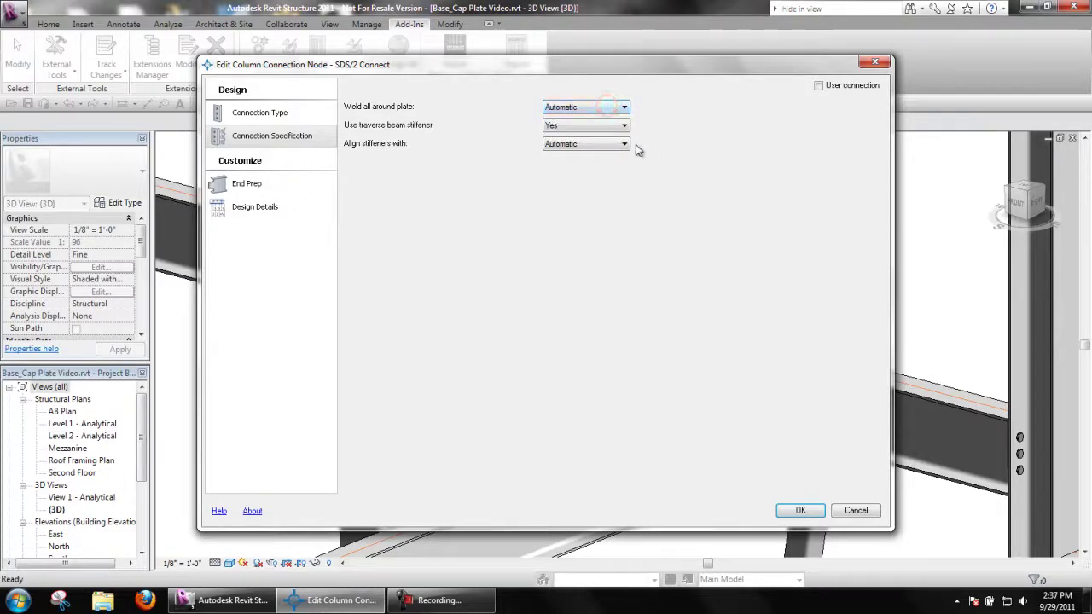
click(625, 145)
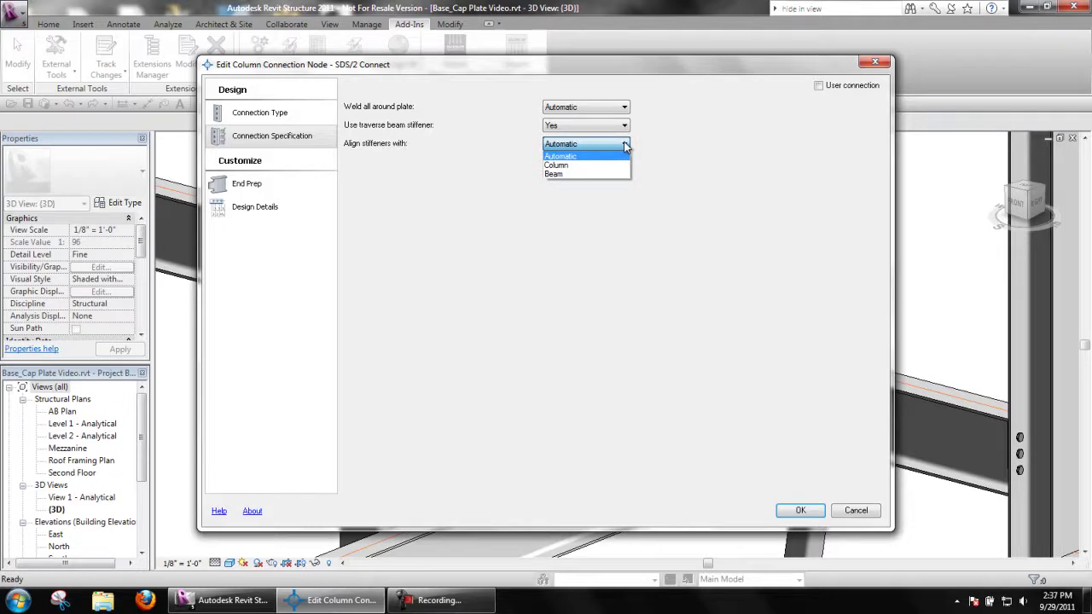
click(625, 145)
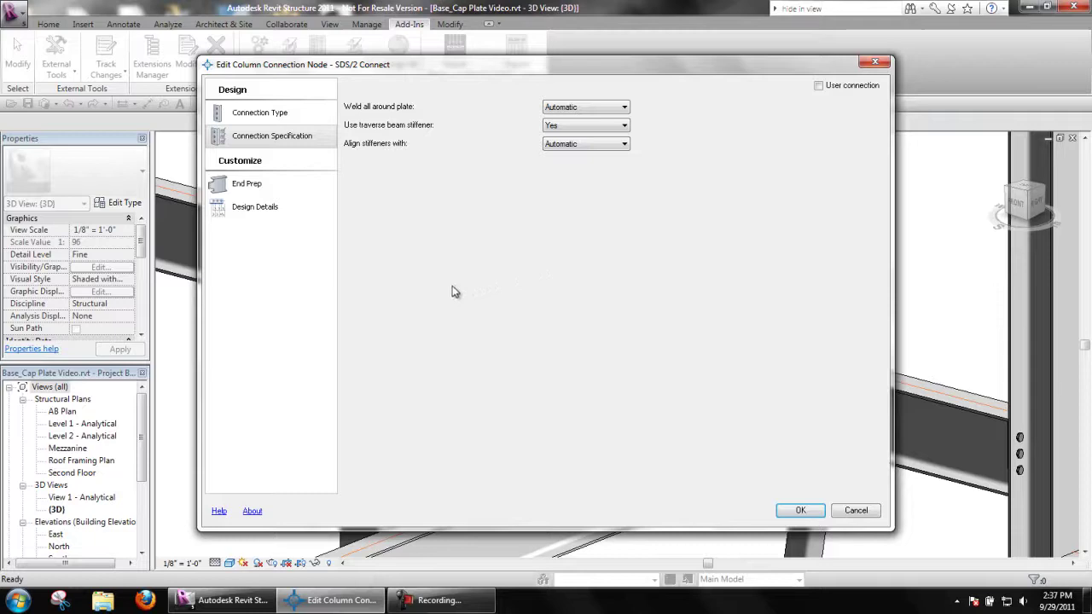
In Design Details, mark the connection as a user connection with 2 beam stiffener pairs and apply.
click(287, 211)
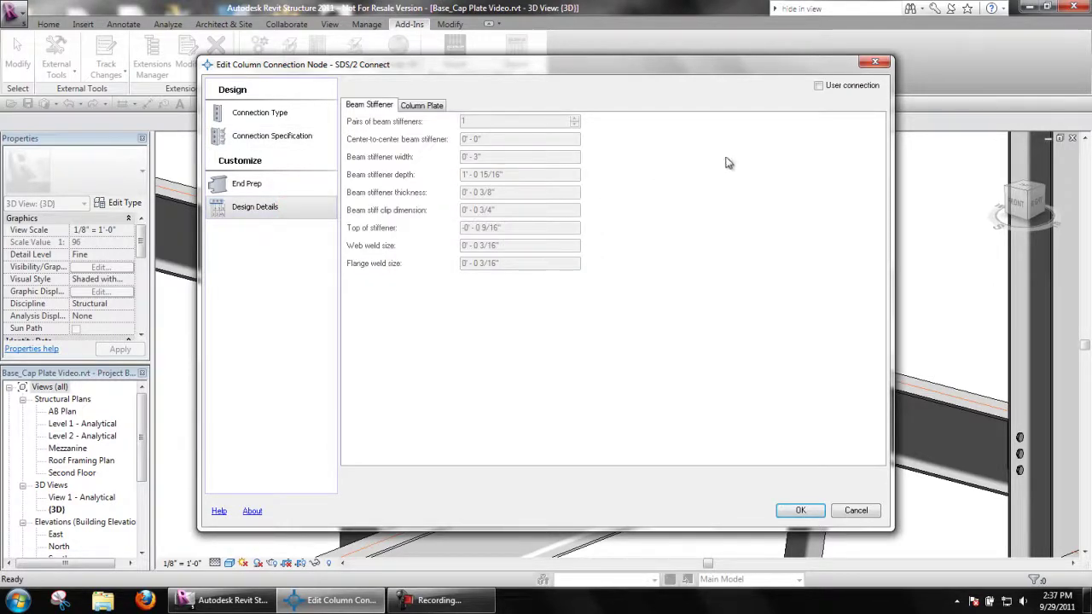
click(817, 87)
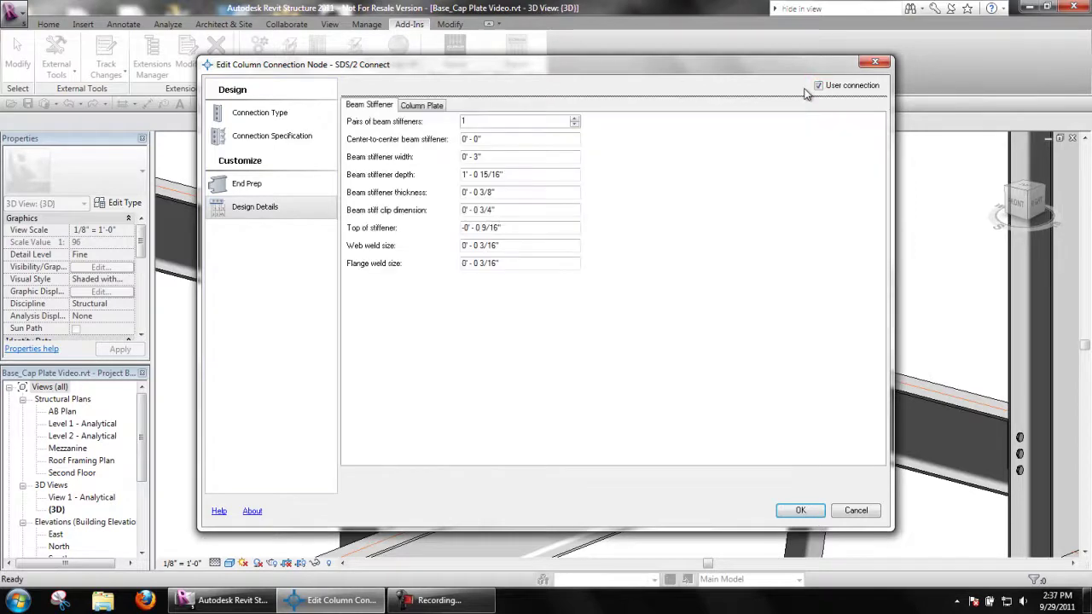
click(575, 118)
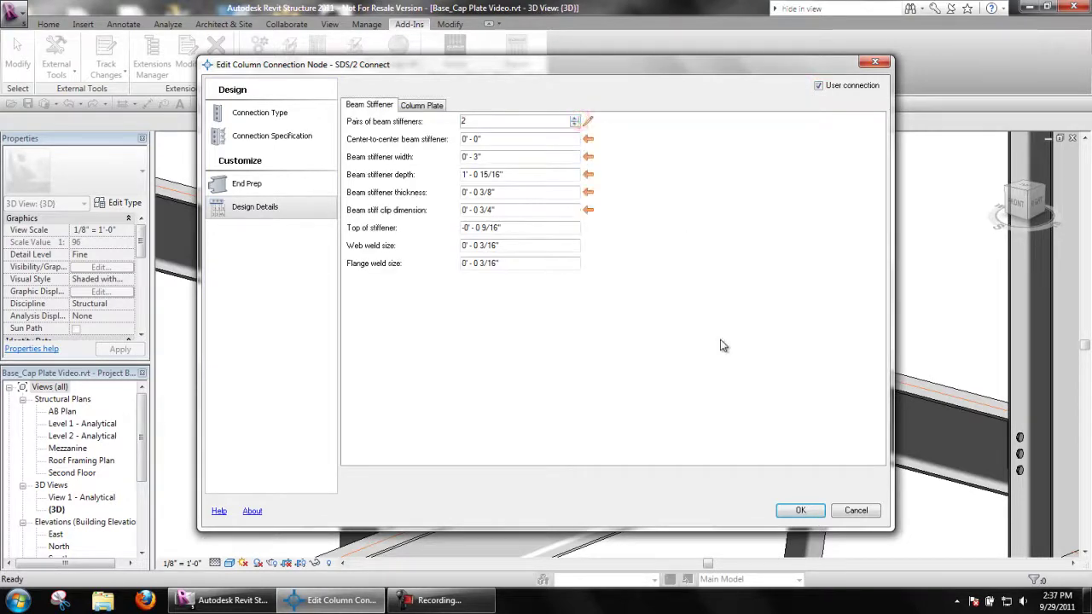
click(794, 512)
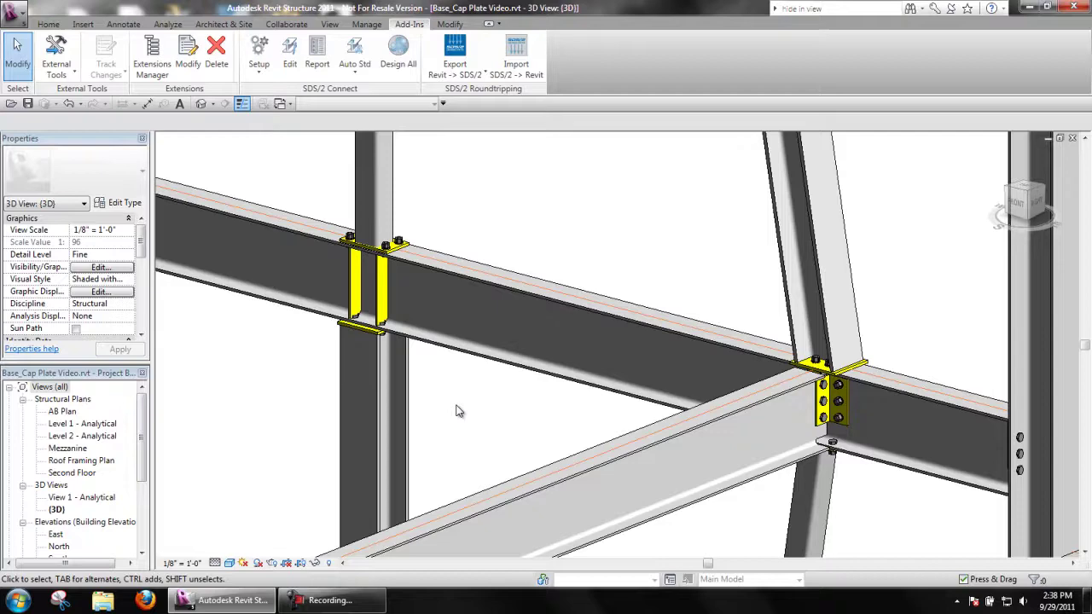
Pan and zoom to the right-hand column connection and start SDS/2 Connect Edit.
middle_drag(551, 446, 449, 406)
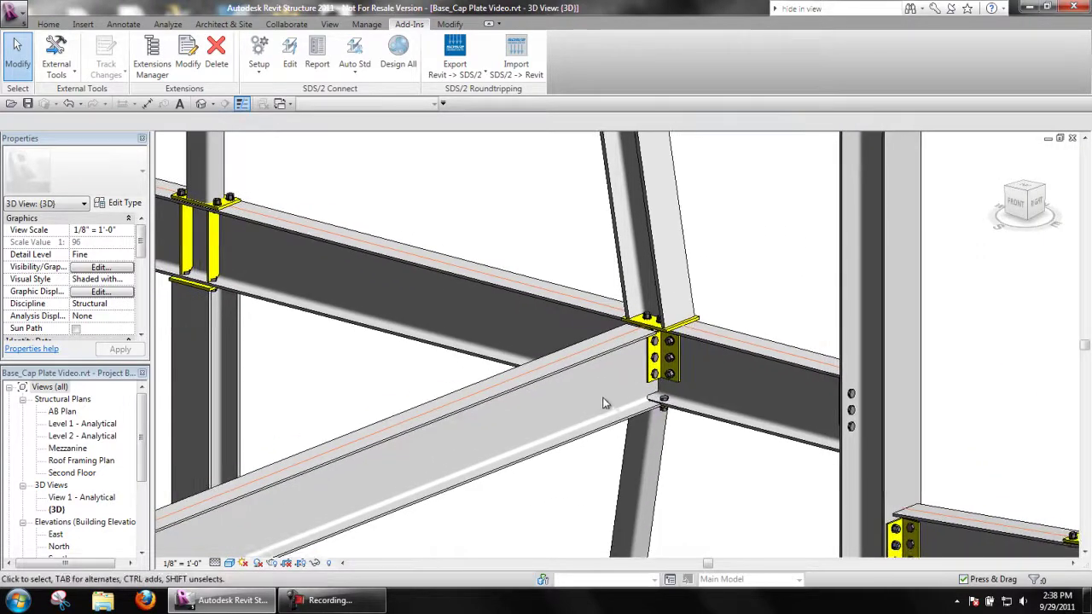
scroll(612, 396, up, 3)
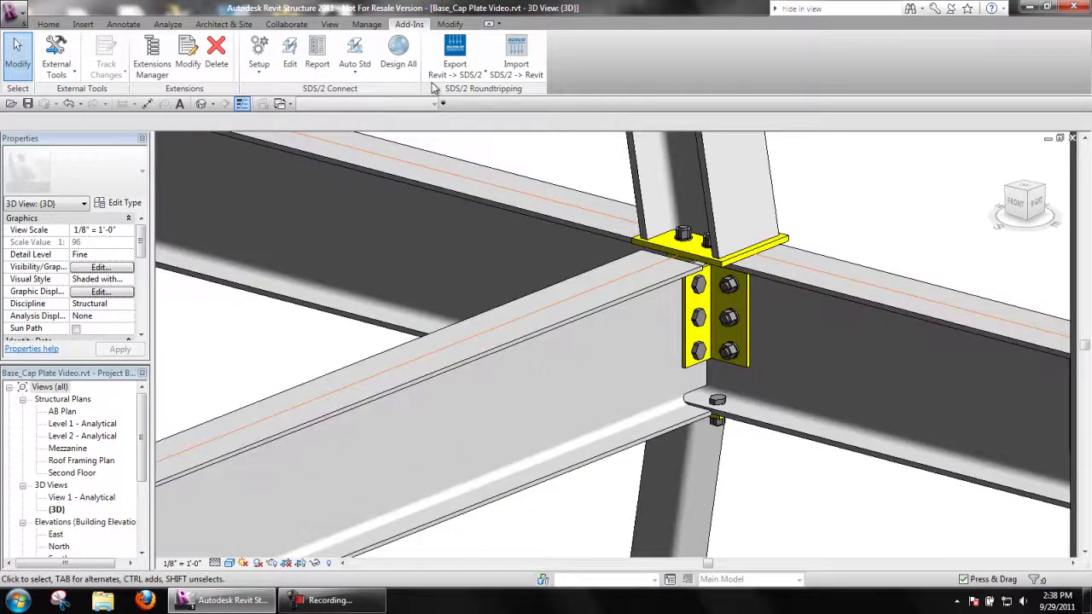
click(290, 56)
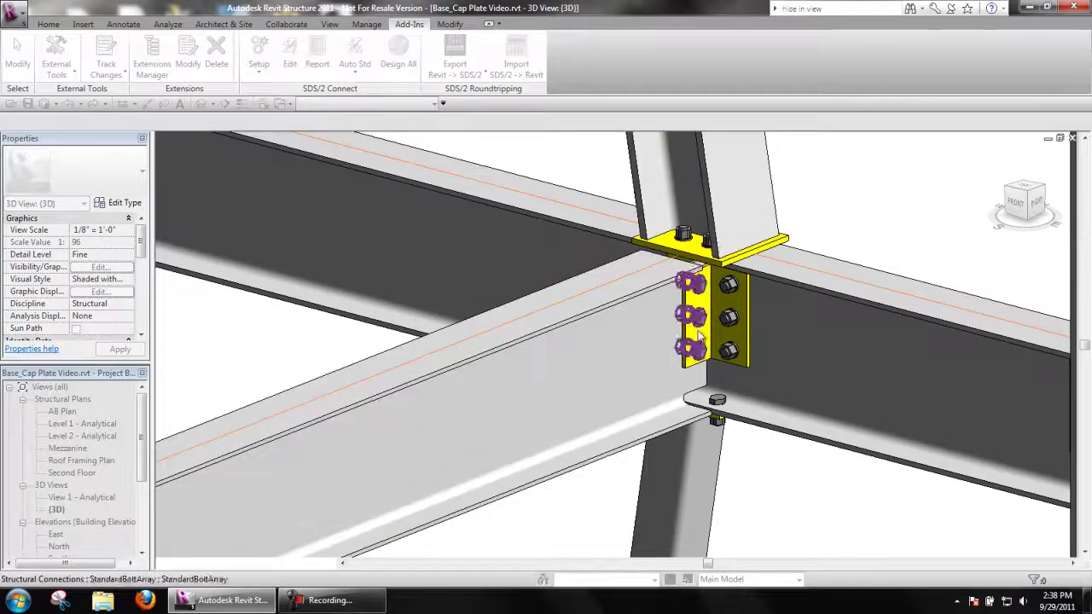
Set the right column connection to Auto base/cap plate with traverse beam stiffener Yes, and apply.
click(715, 399)
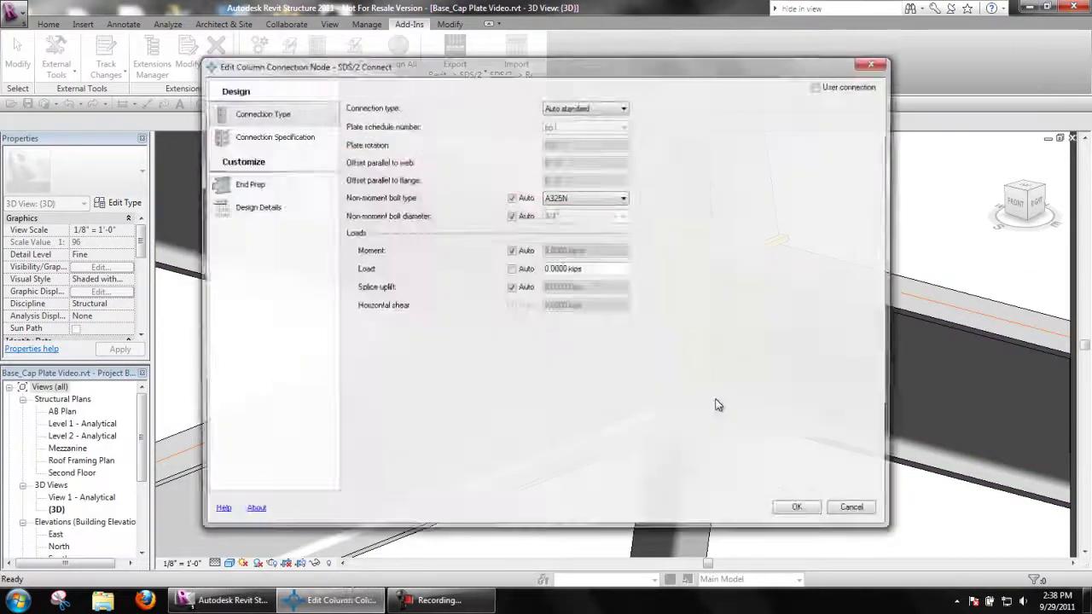
click(311, 139)
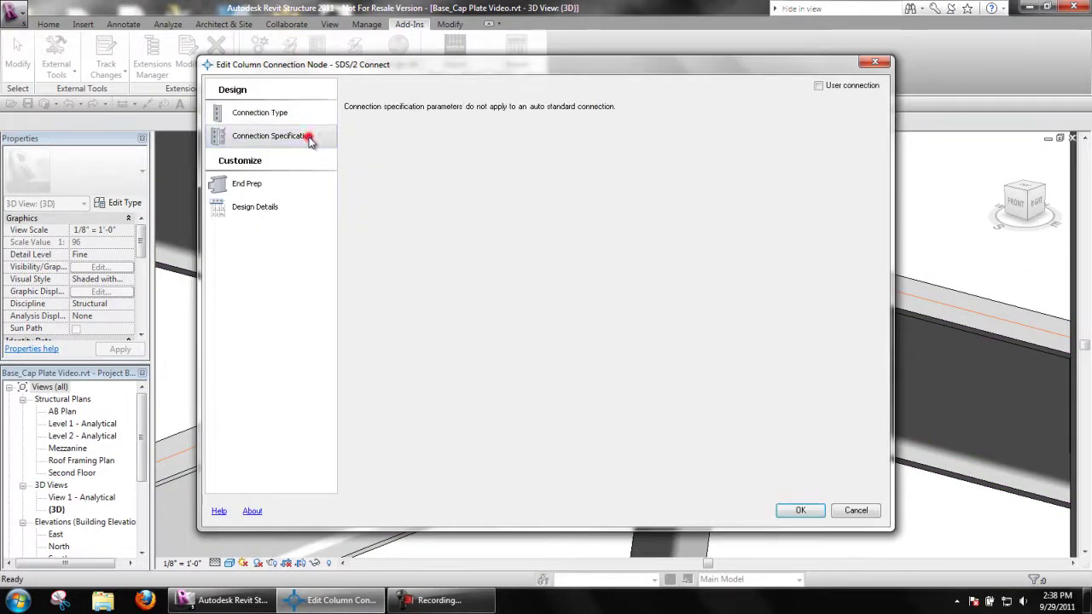
click(299, 112)
click(582, 111)
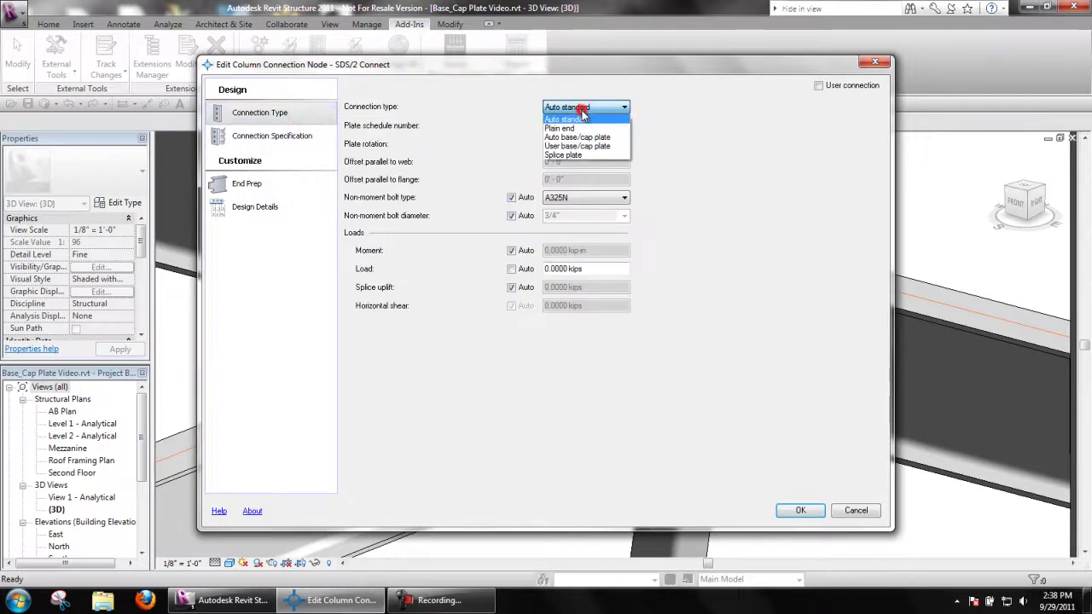
click(571, 136)
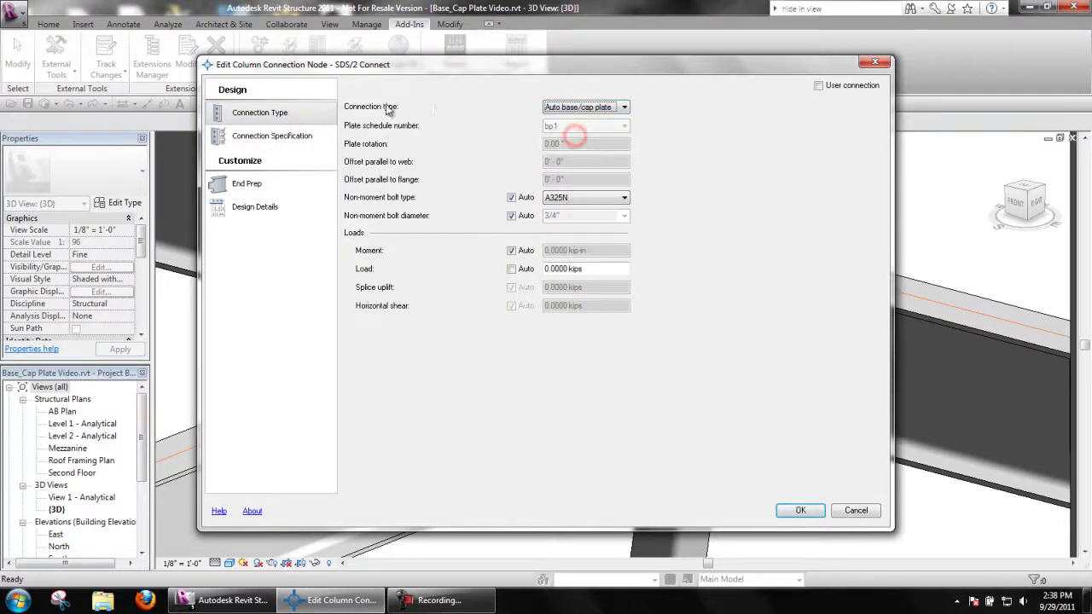
click(300, 137)
click(595, 125)
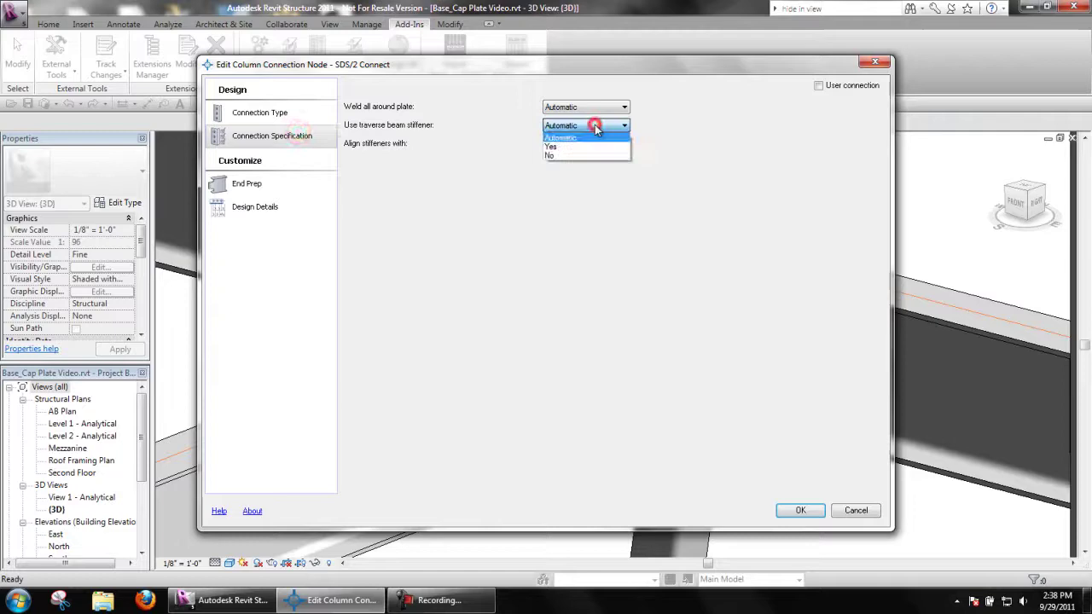
click(565, 142)
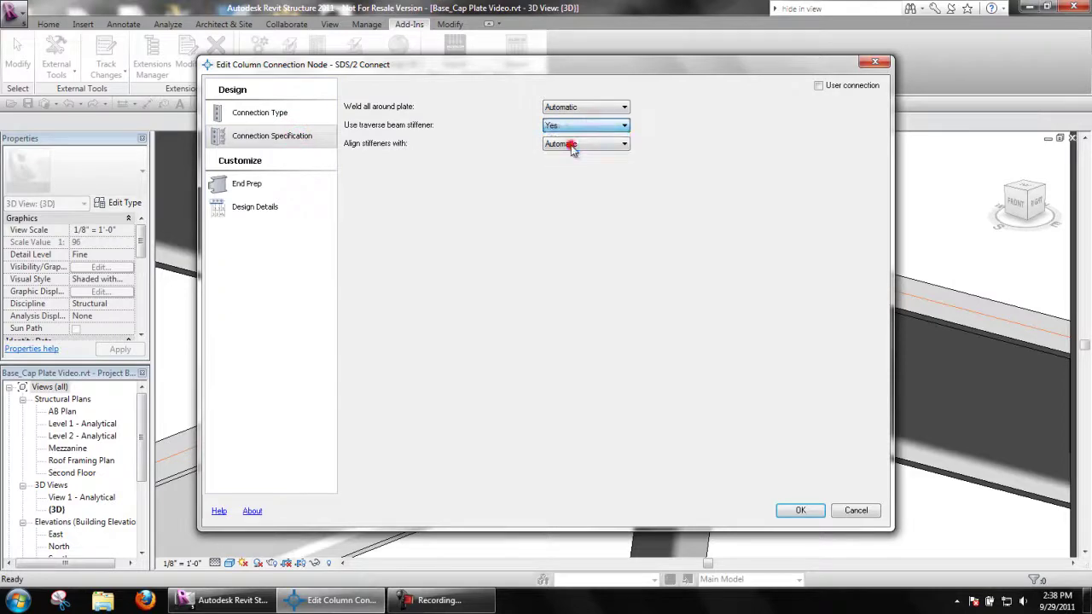
click(798, 510)
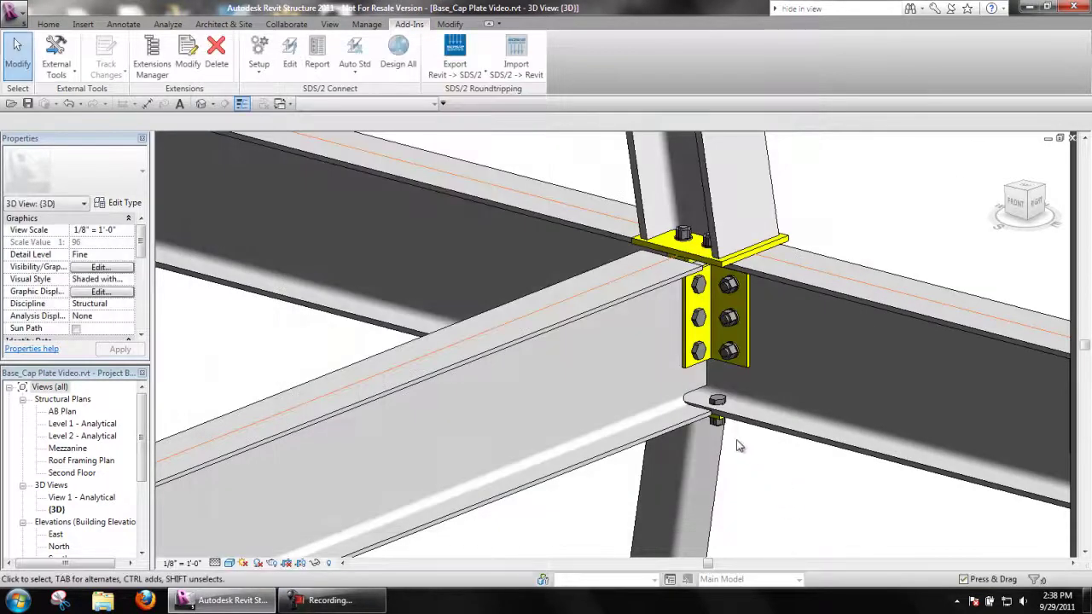
Orbit around the right column joint to show the new beam stiffener plates under the cap plate.
click(725, 352)
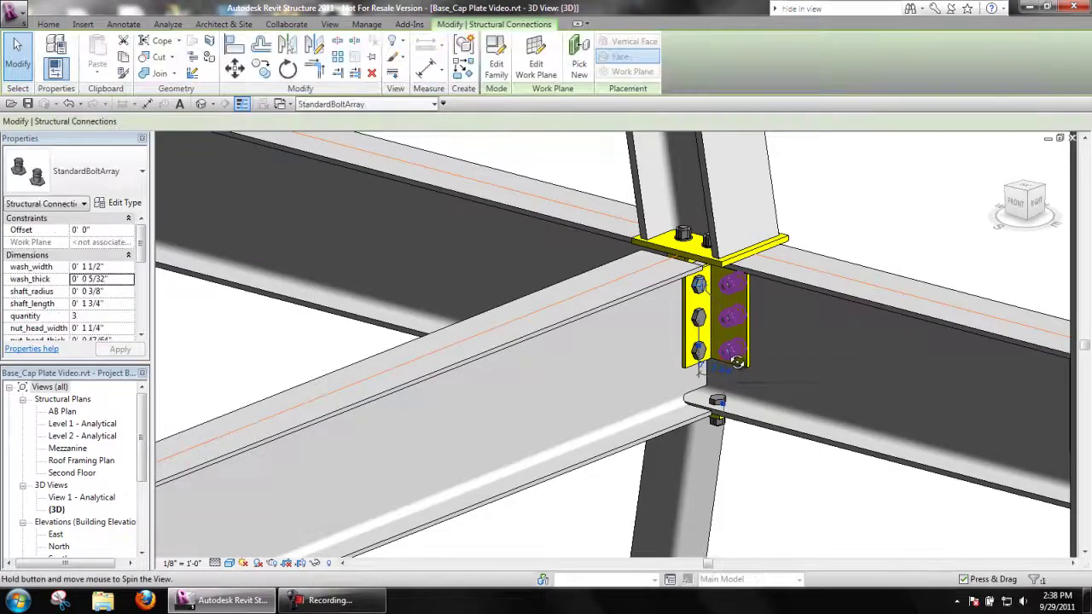
shift+middle_drag(728, 362, 907, 366)
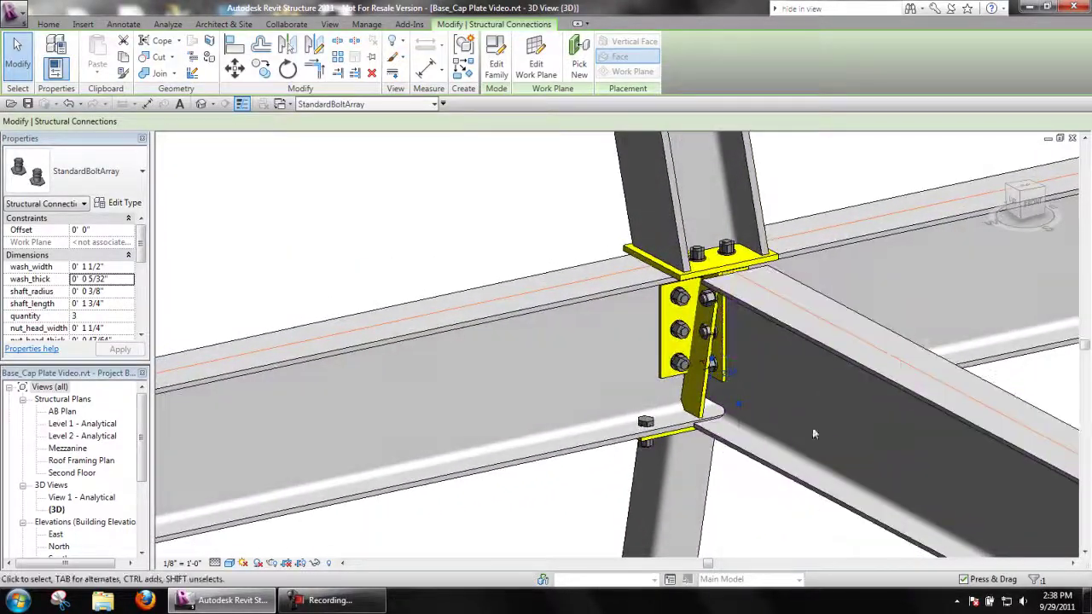
key(Escape)
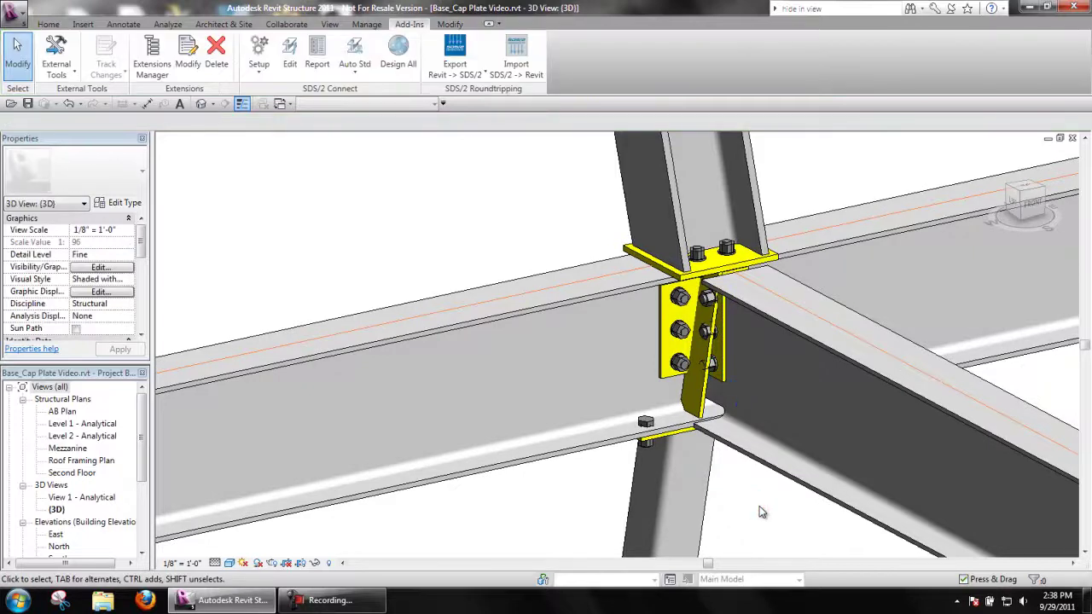